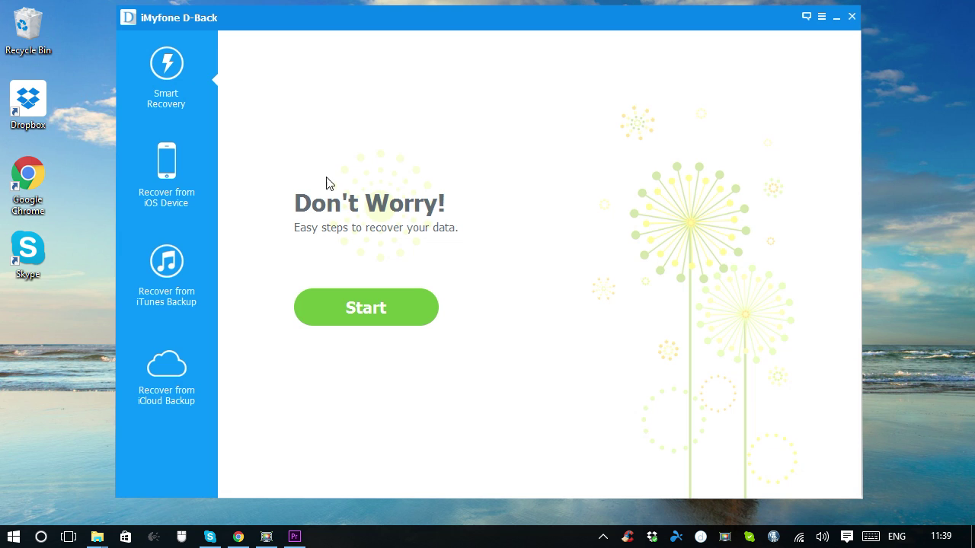
Look through the iOS device, iTunes backup and iCloud backup recovery modes, and start Smart Recovery
click(173, 175)
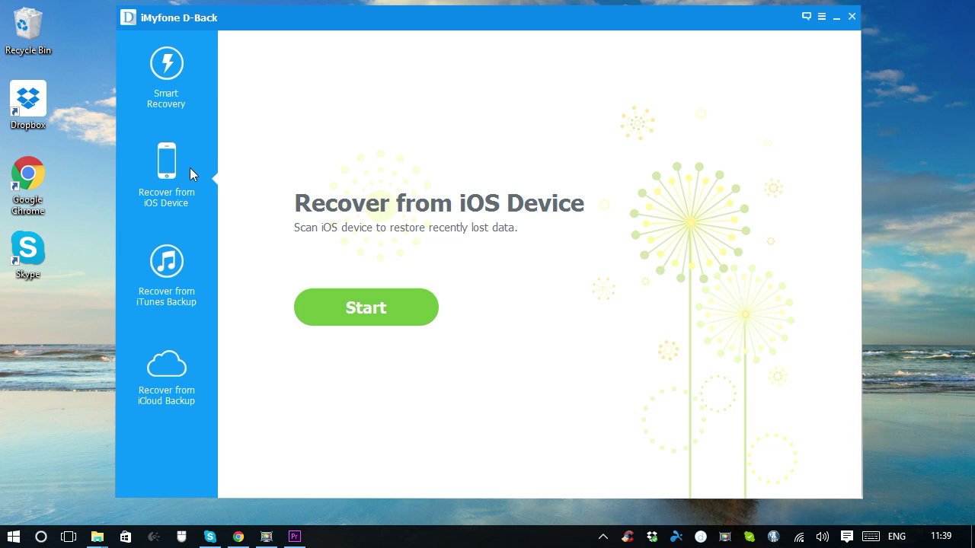
click(191, 279)
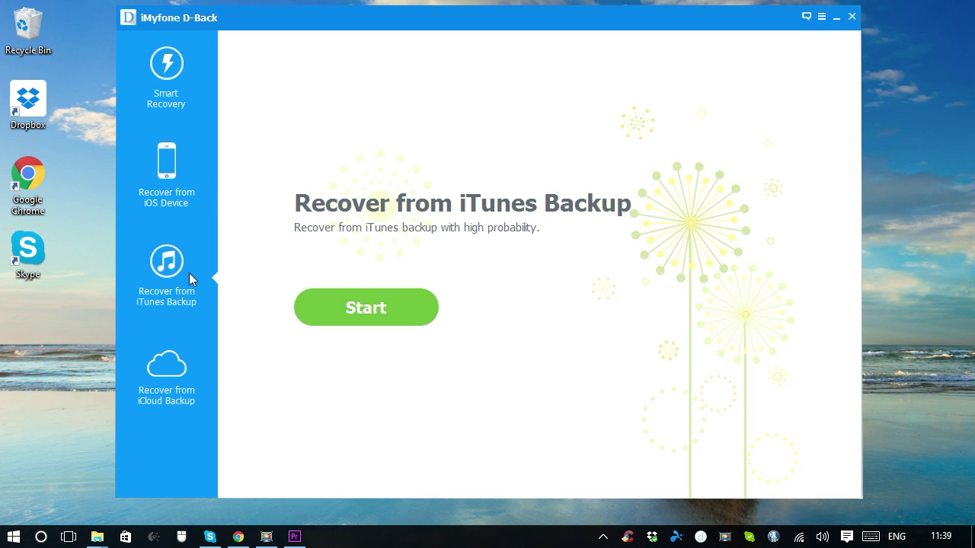
click(175, 378)
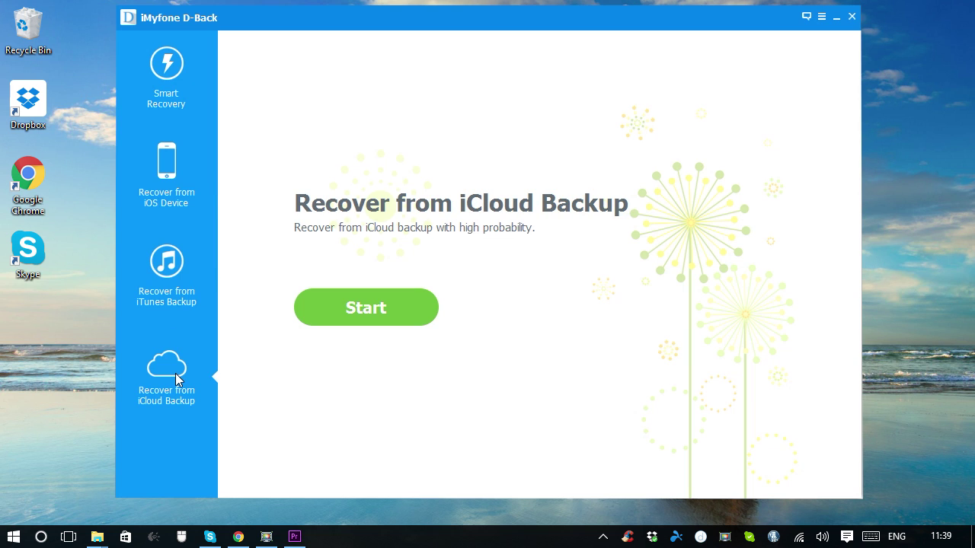
click(169, 60)
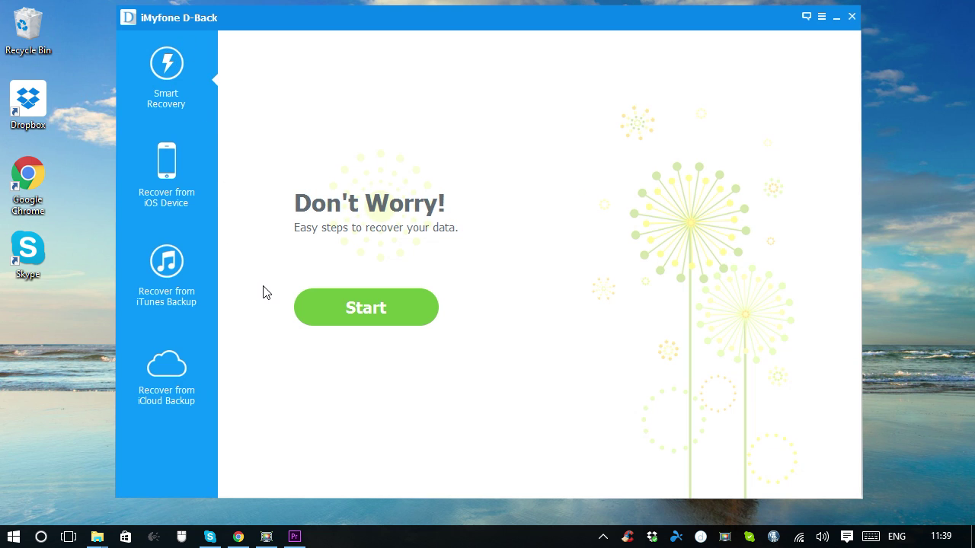
click(337, 308)
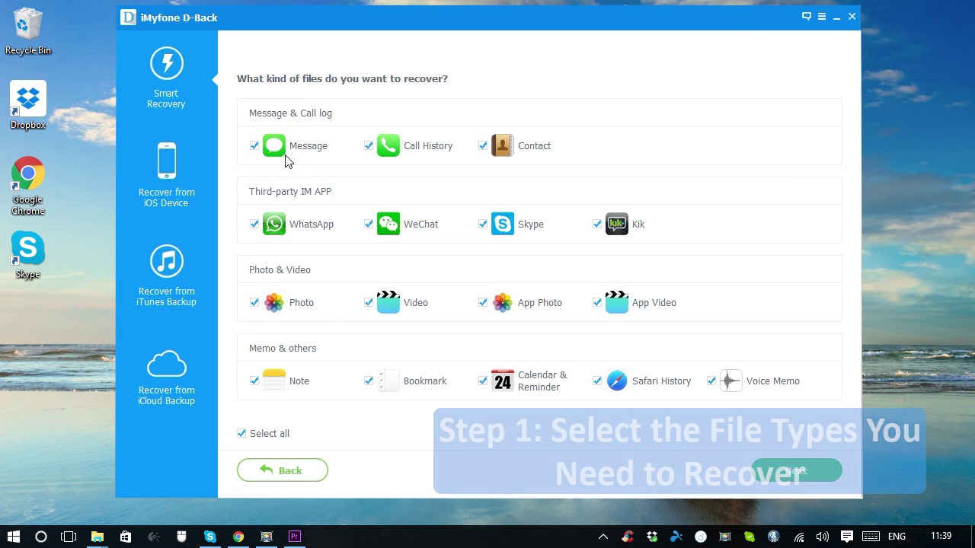
Limit the file types to Message, Call History and WeChat, and reselect all file types
click(242, 434)
click(254, 145)
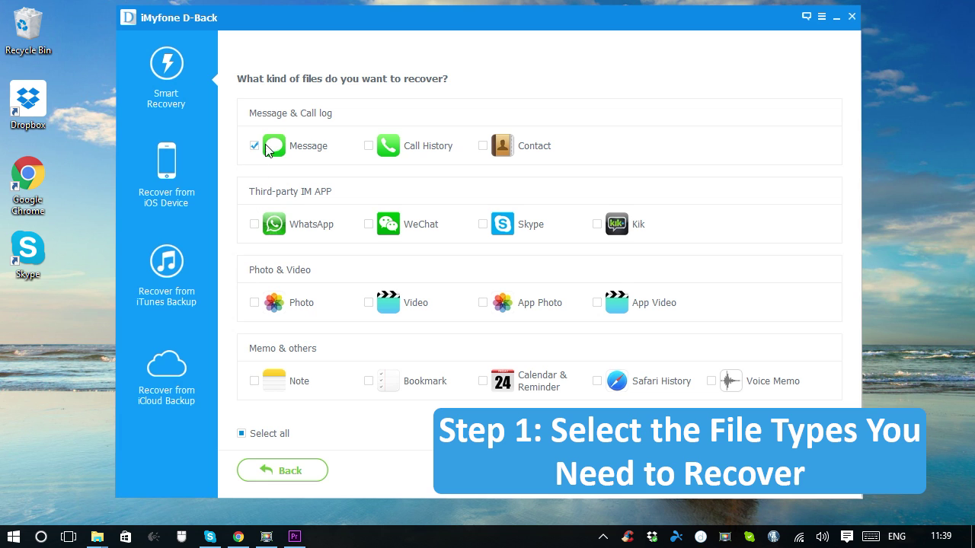
click(369, 146)
click(368, 224)
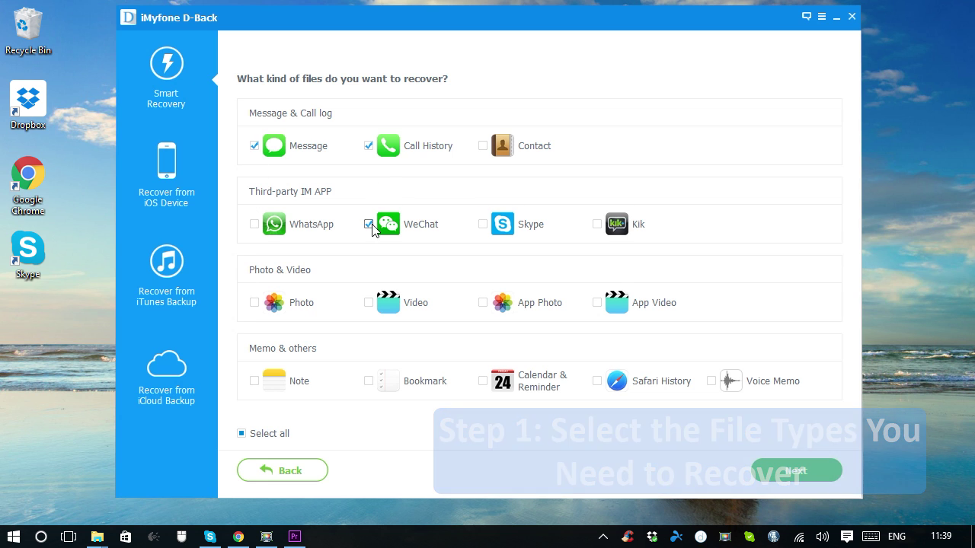
click(241, 433)
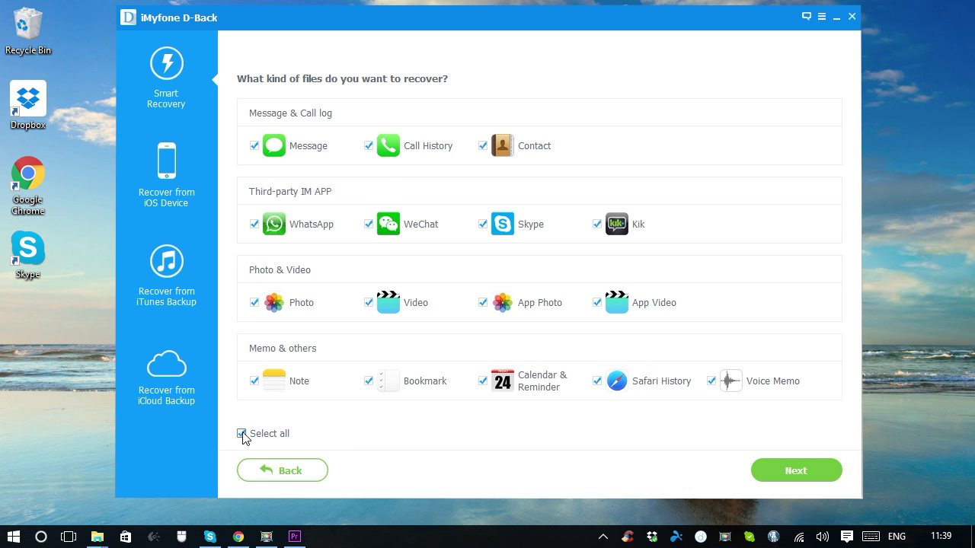
Accept the selected file types, choose data deleted or lost by accident as the cause, and scan the connected iPhone
click(790, 474)
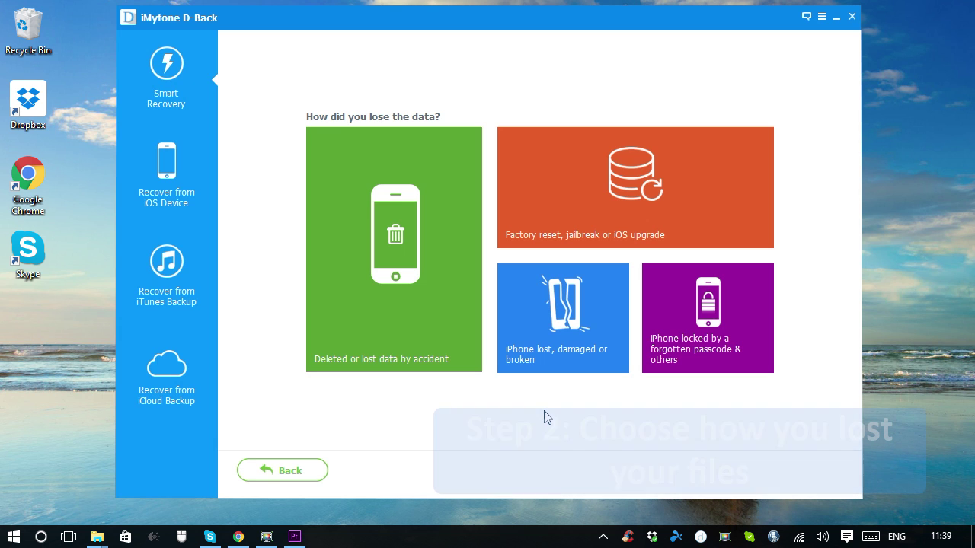
click(420, 303)
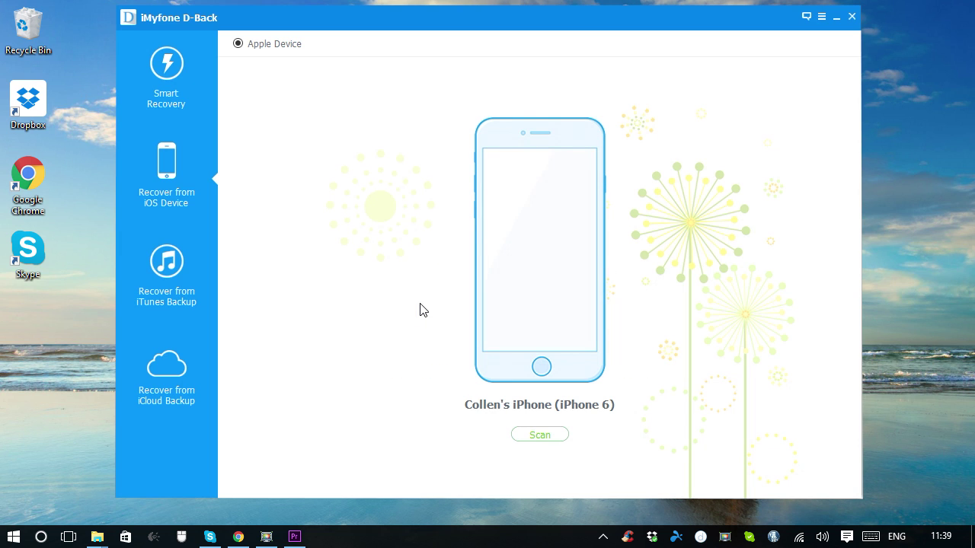
click(536, 434)
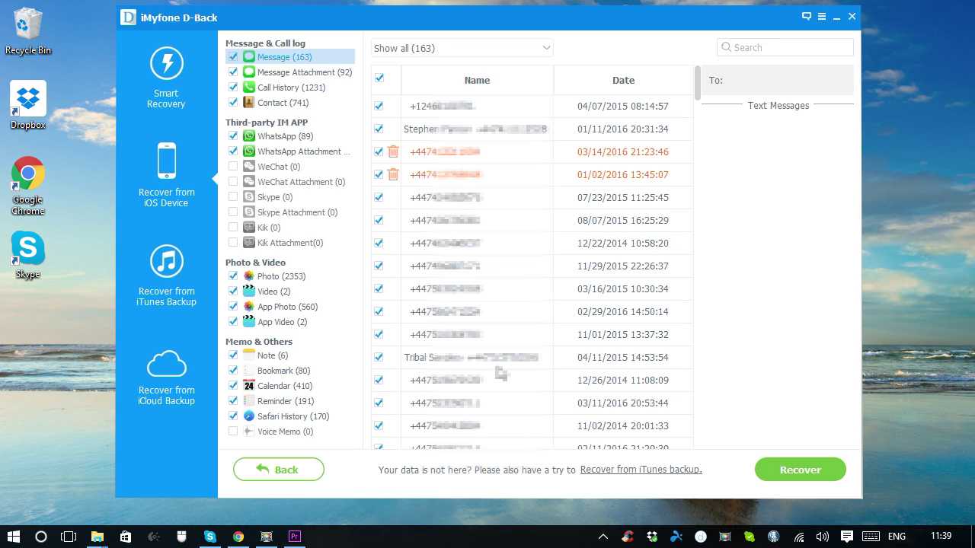
Preview the scanned message attachments, call history, contacts, WhatsApp chats, WhatsApp attachments and photos
click(308, 70)
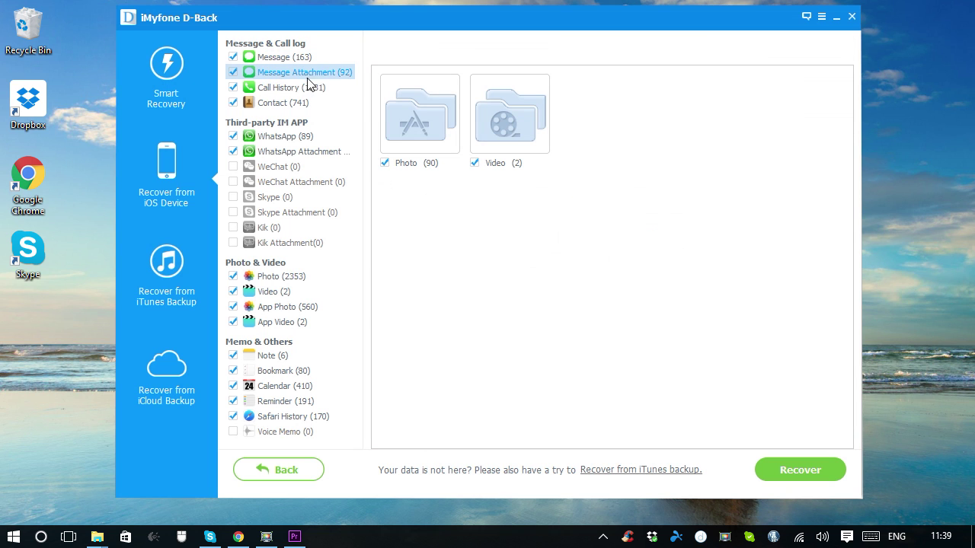
click(308, 86)
click(306, 101)
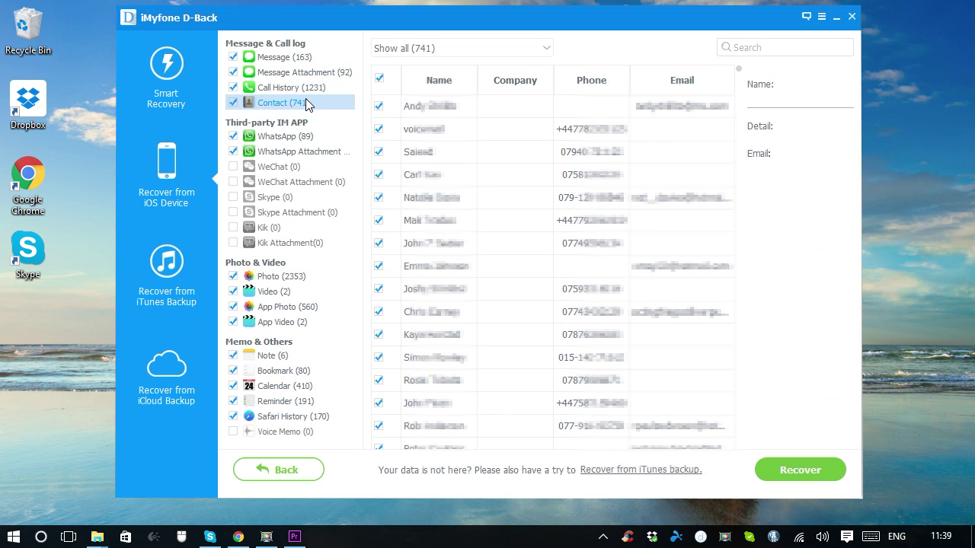
click(306, 136)
click(304, 151)
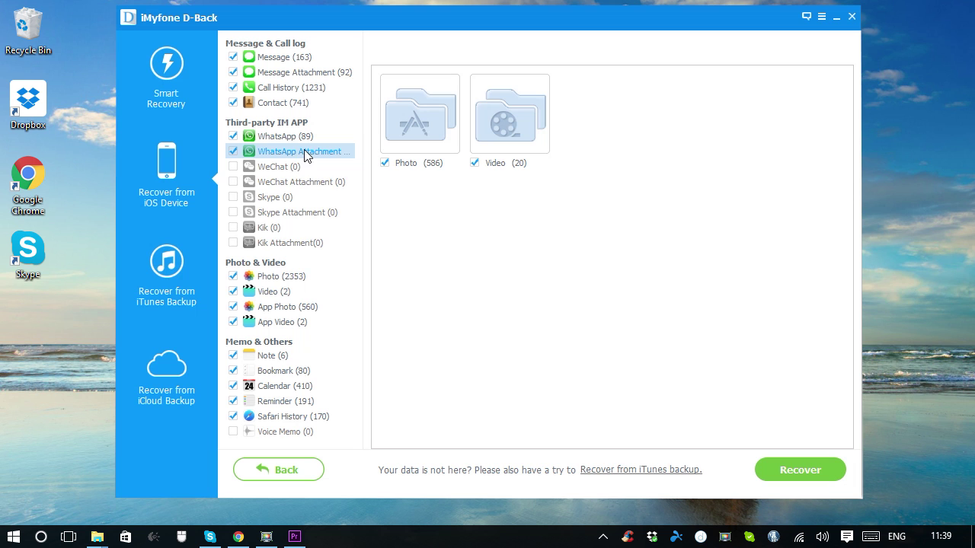
click(299, 275)
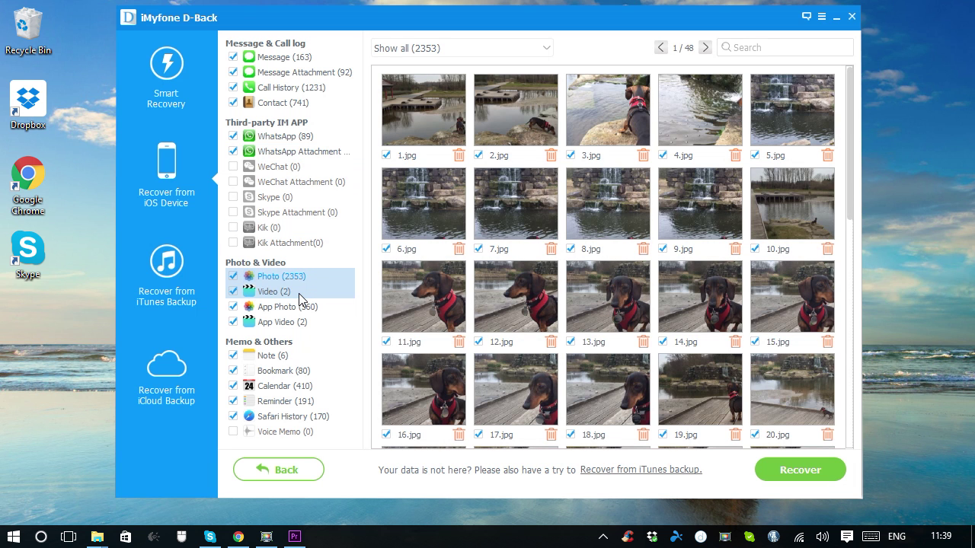
Filter the messages to deleted files only and select just the message dated 02/20/2016 23:22:17
click(307, 57)
click(472, 48)
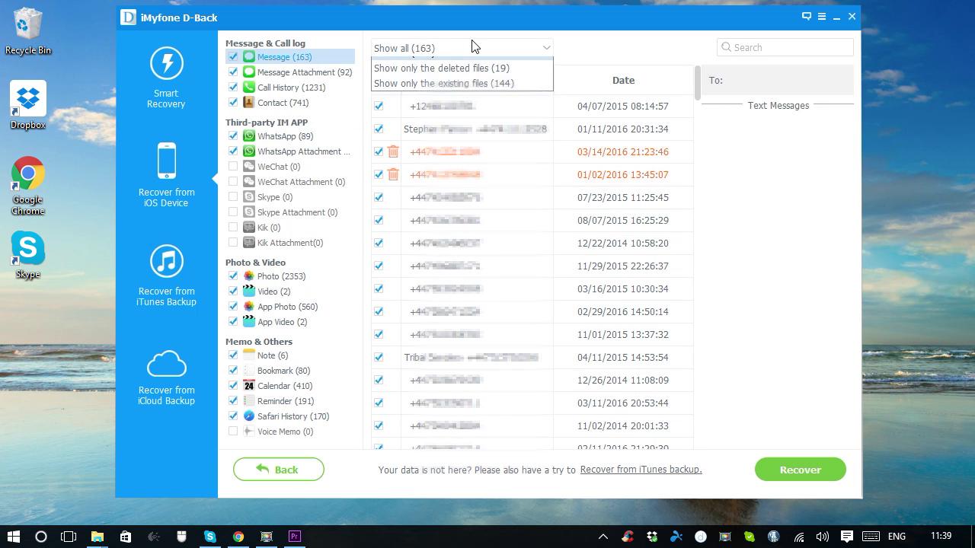
click(469, 68)
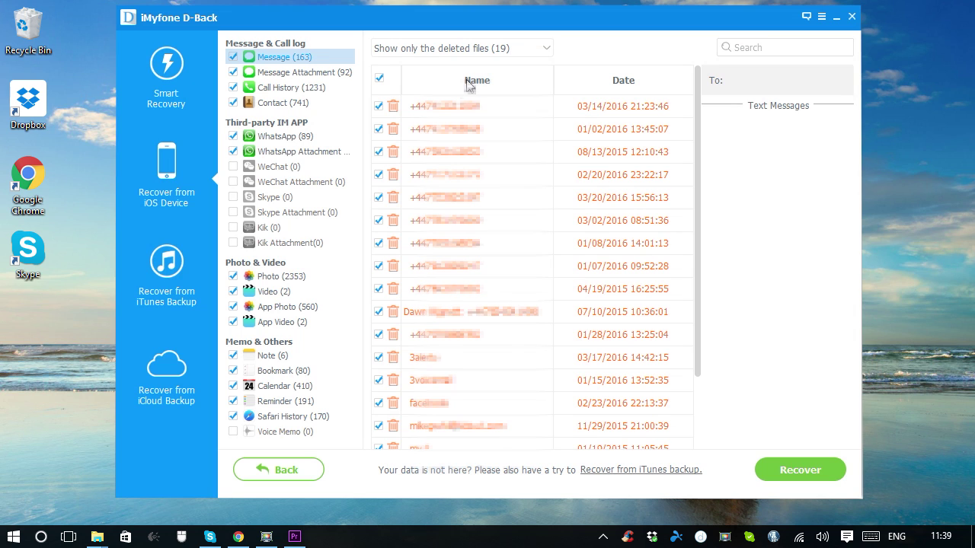
click(378, 78)
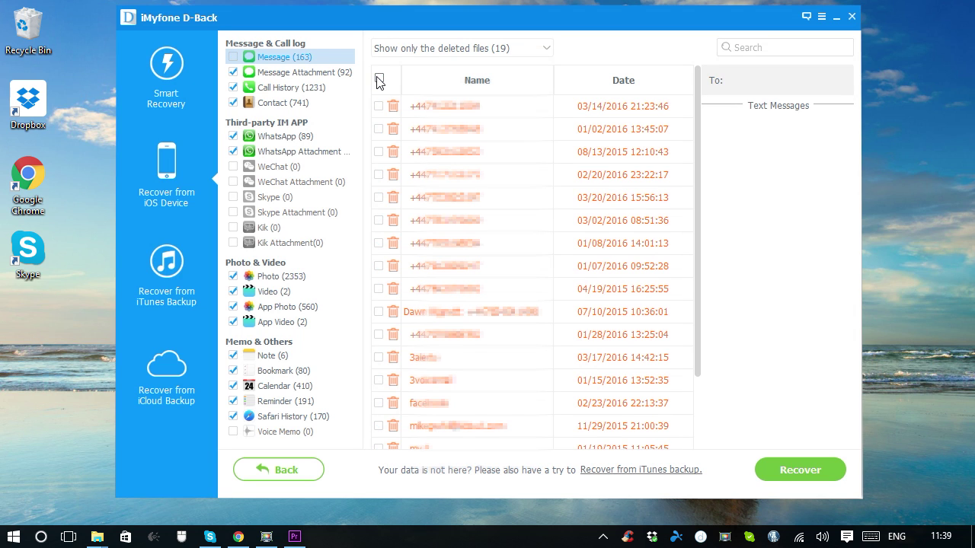
click(377, 175)
Exclude all other data categories from recovery, from call history and contacts through WhatsApp, photos and videos to Safari history
click(233, 86)
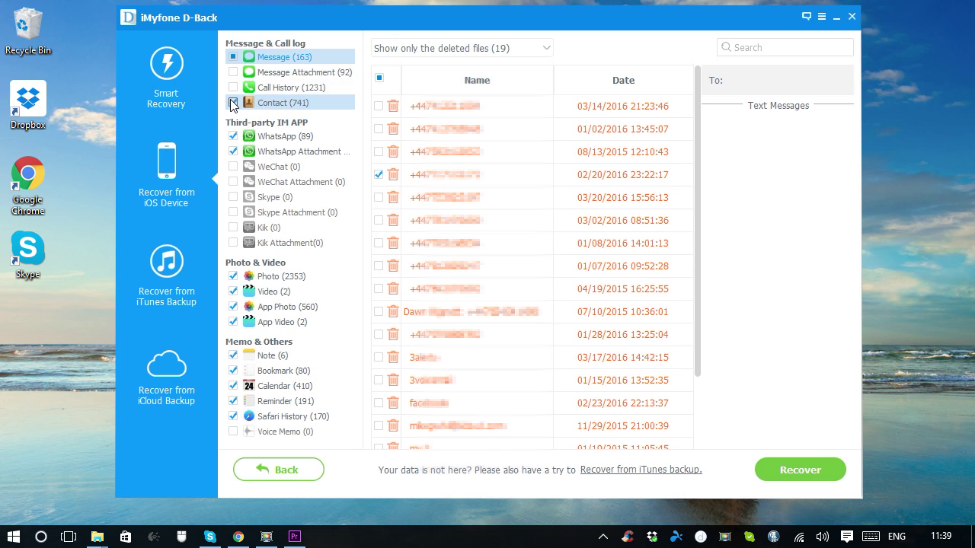
click(233, 102)
click(232, 136)
click(233, 152)
click(233, 275)
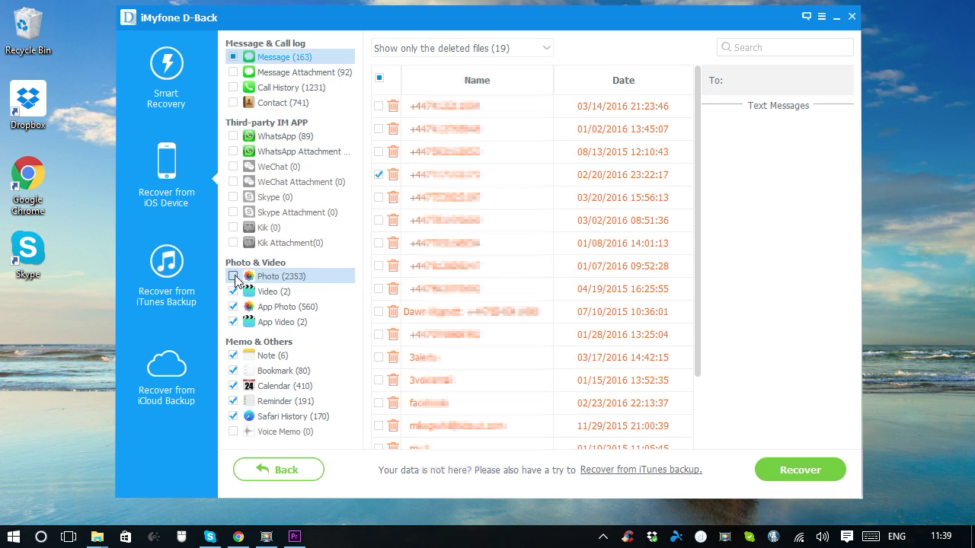
click(233, 291)
click(233, 306)
click(233, 321)
click(233, 354)
click(233, 370)
click(233, 385)
click(233, 401)
click(233, 416)
Recover the selected message to the Desktop folder
scroll(629, 76, down, 1)
click(785, 468)
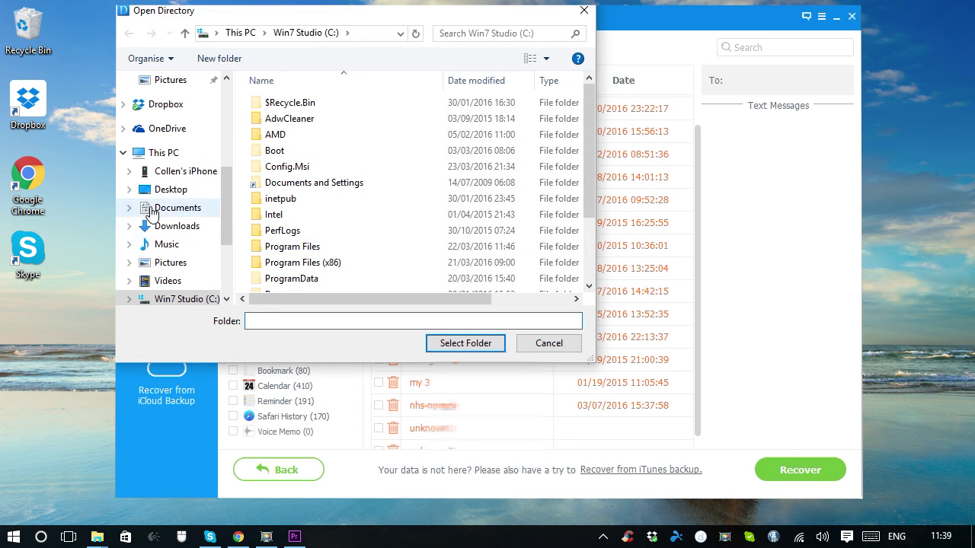
click(150, 190)
click(437, 344)
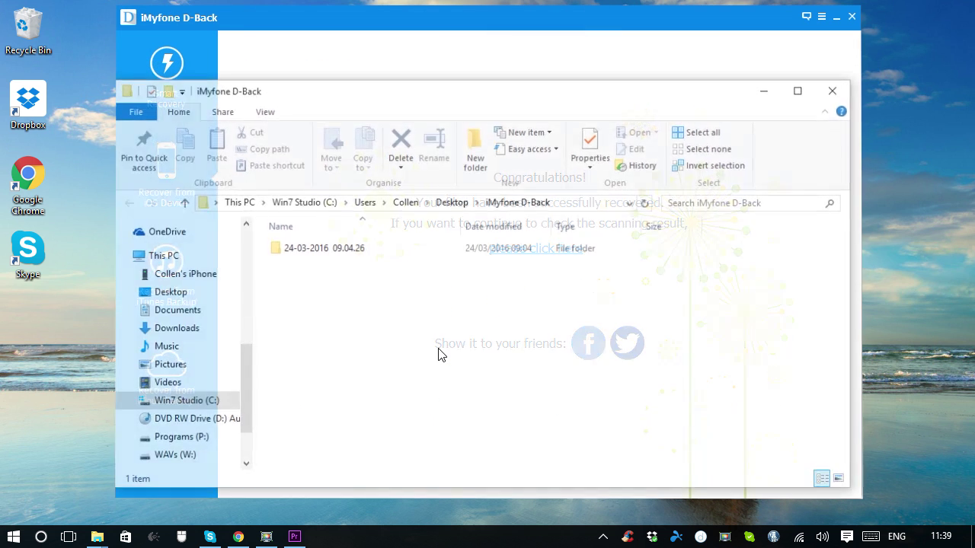
View Text Message.html from the Message folder inside 24-03-2016 09.04.26, and close the browser and folder windows
double_click(338, 249)
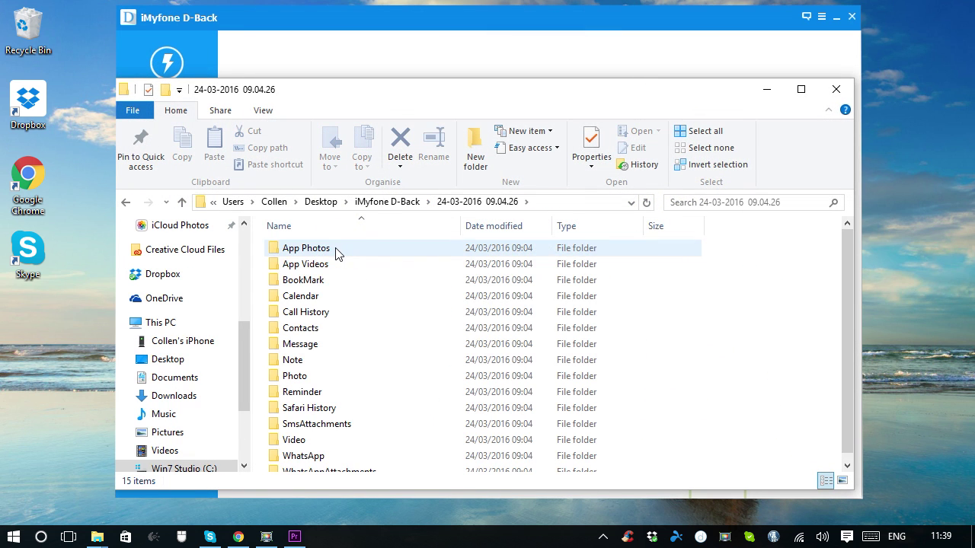
double_click(312, 346)
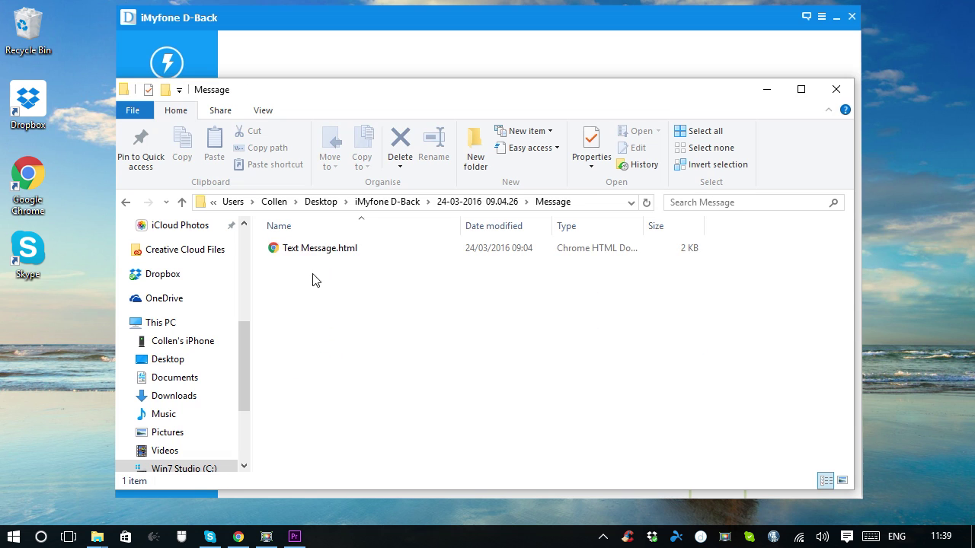
double_click(312, 247)
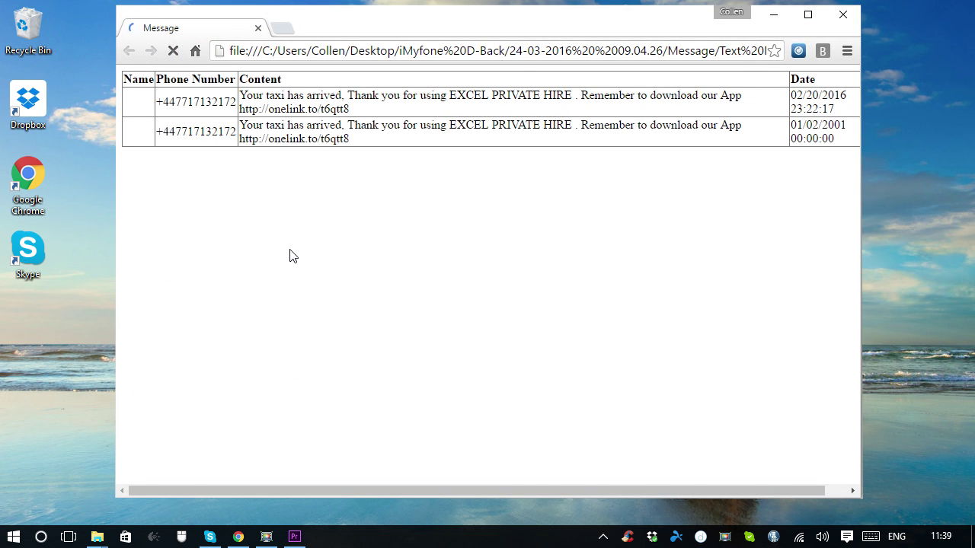
click(843, 15)
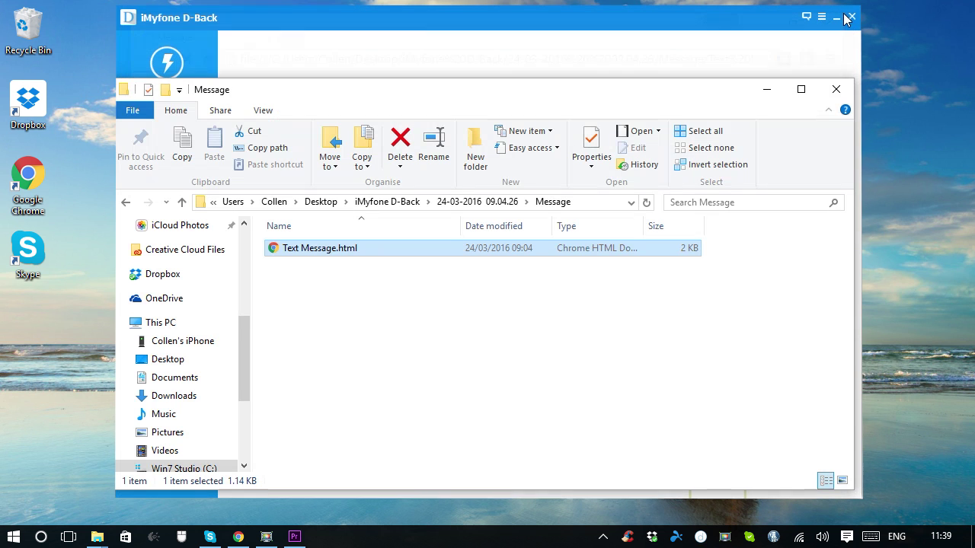
click(832, 90)
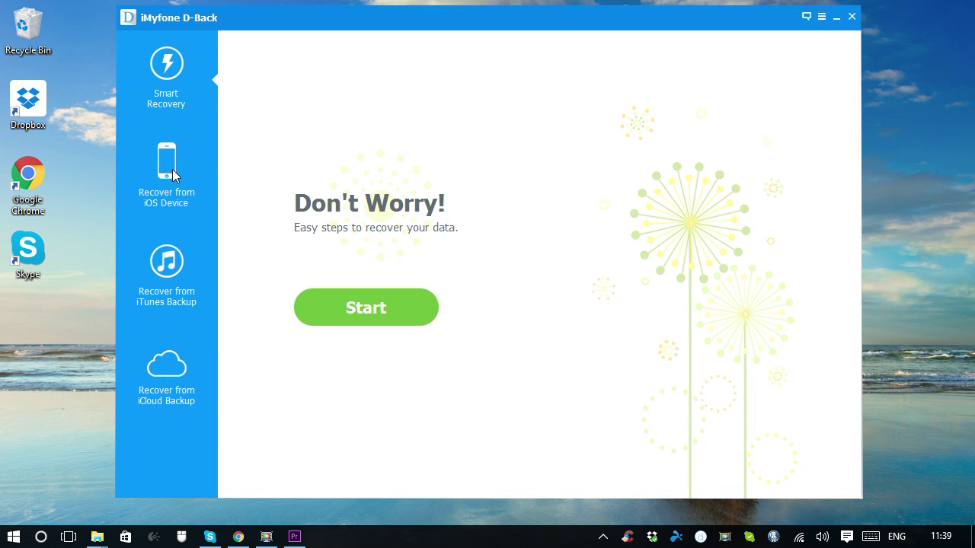
Review the start pages for recovering from an iOS device, an iTunes backup and an iCloud backup
click(173, 174)
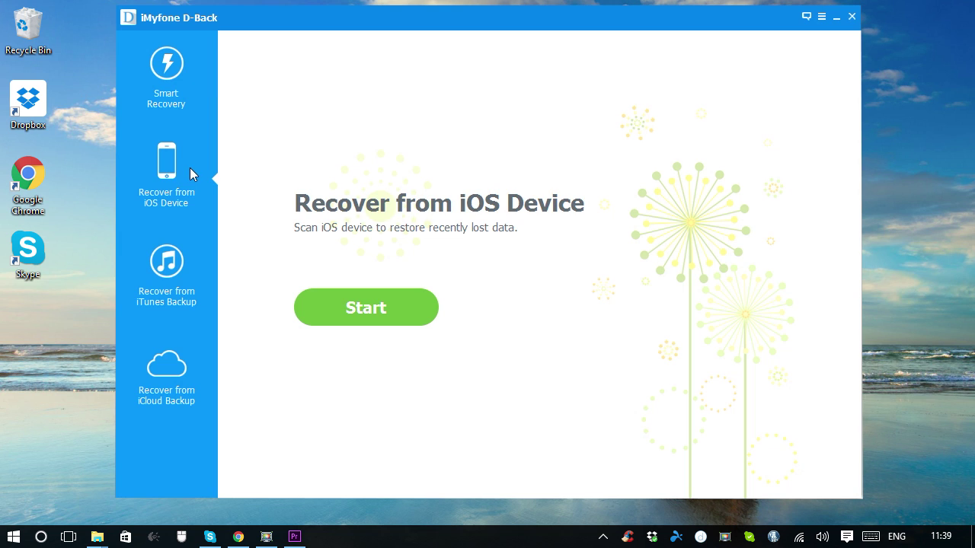
click(189, 278)
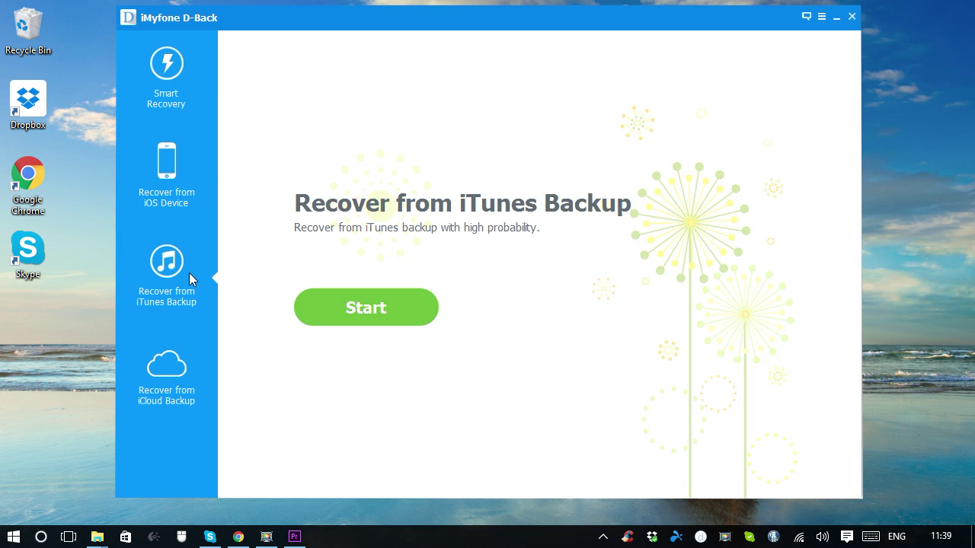
click(177, 378)
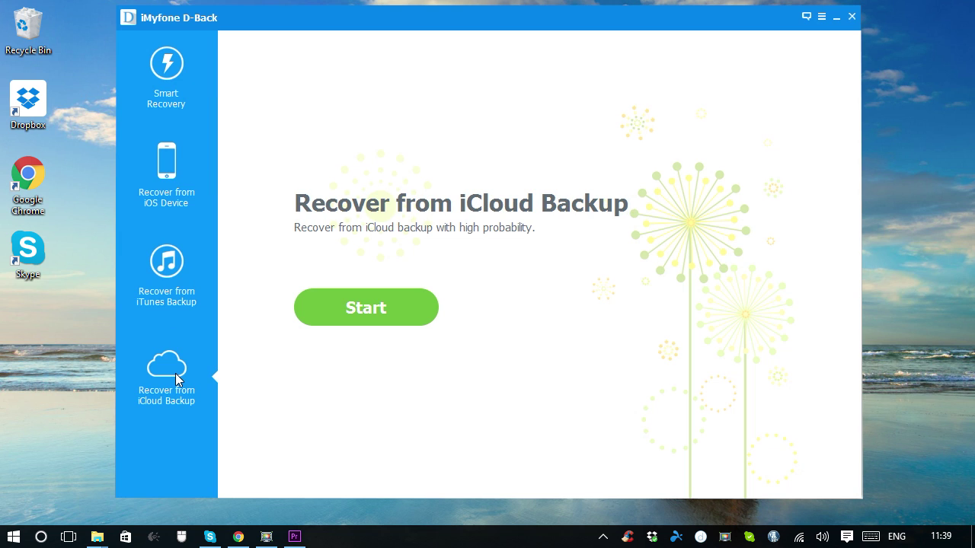